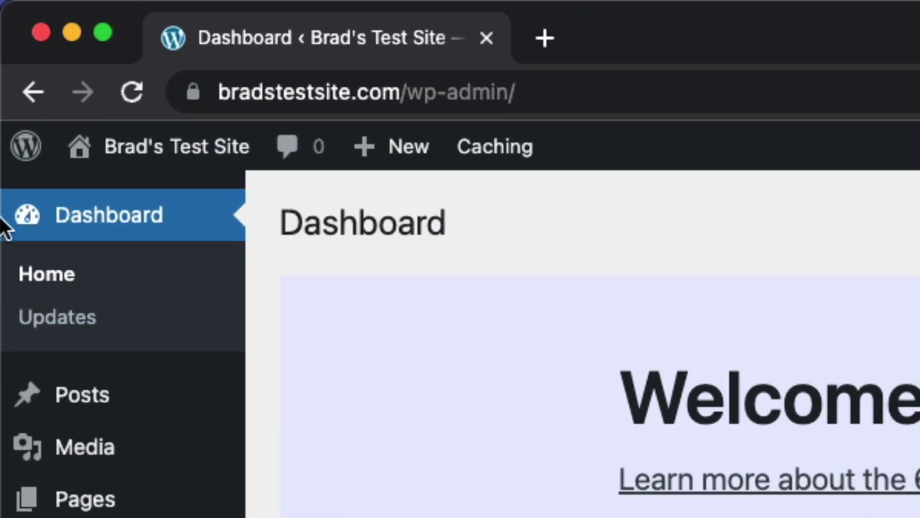
# Open Brad's Test Site in a new browser tab and scroll through its 'Hello world!' post.
pyautogui.moveTo(42, 150)
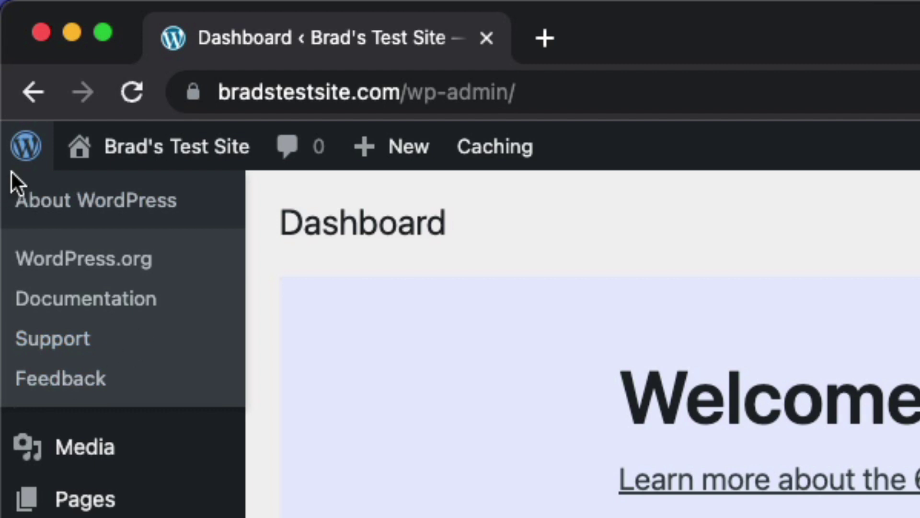
pyautogui.moveTo(144, 172)
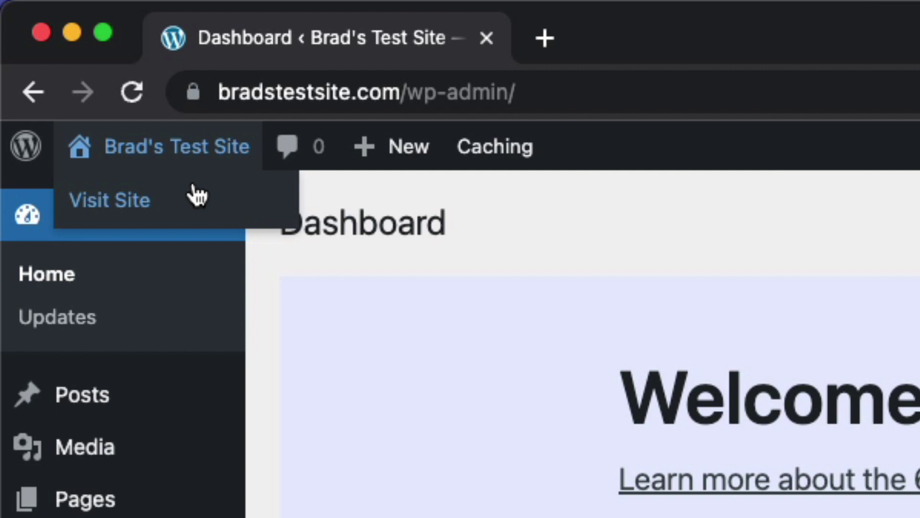
pyautogui.keyDown('super'); pyautogui.click(205, 161); pyautogui.keyUp('super')
pyautogui.click(736, 39)
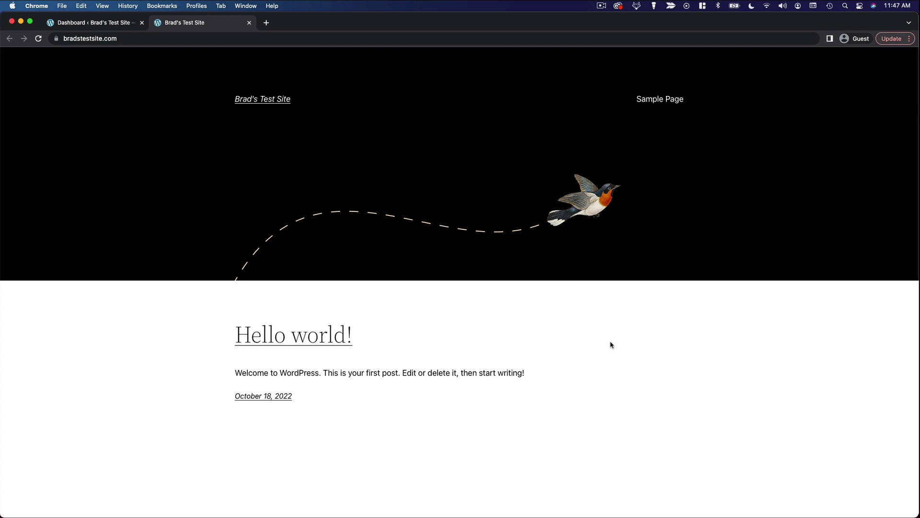
pyautogui.scroll(-3, 611, 344)
pyautogui.scroll(3, 611, 345)
pyautogui.click(79, 27)
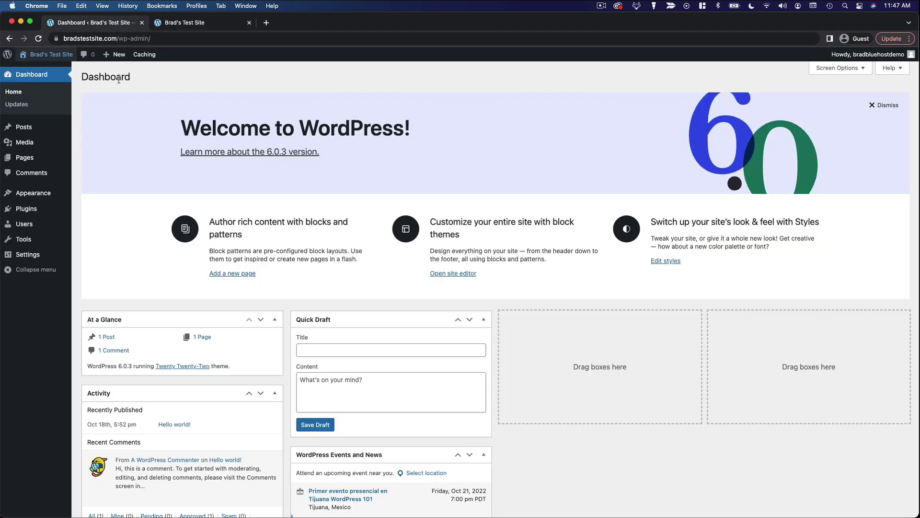
pyautogui.moveTo(50, 60)
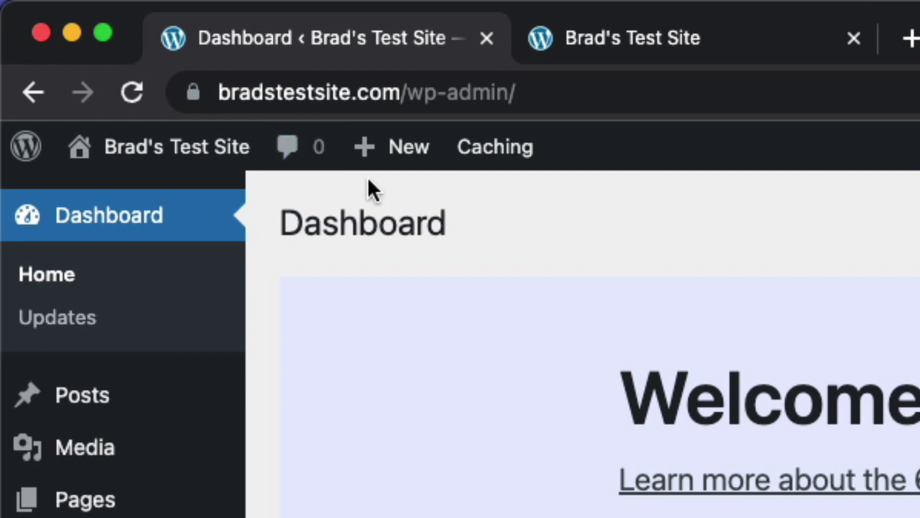
pyautogui.moveTo(369, 165)
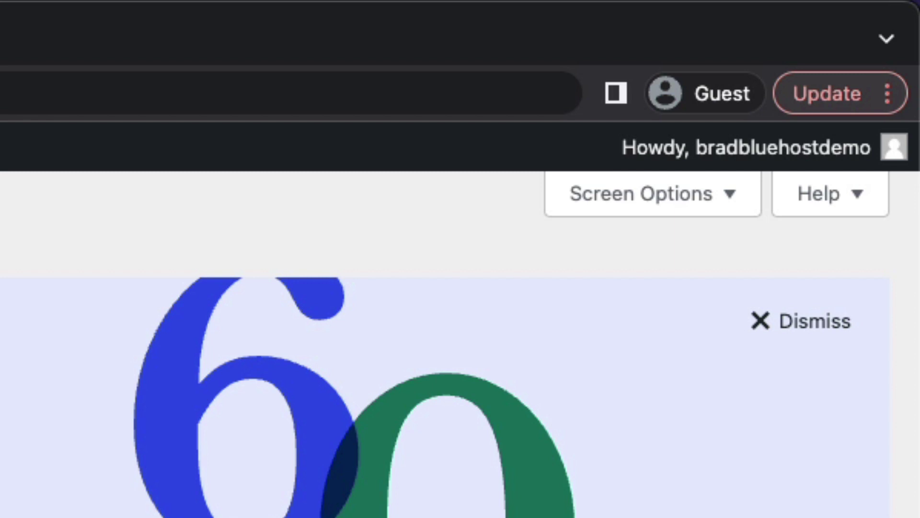
pyautogui.moveTo(657, 144)
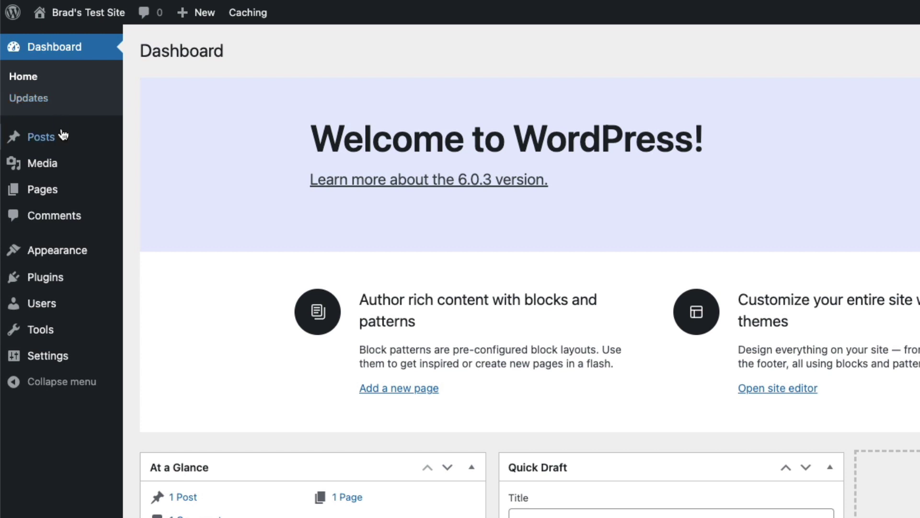
pyautogui.moveTo(68, 139)
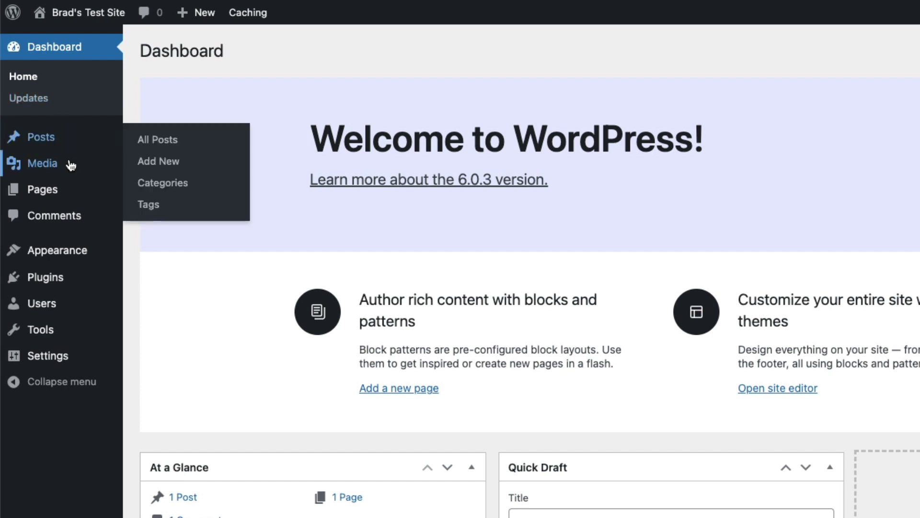
pyautogui.moveTo(70, 195)
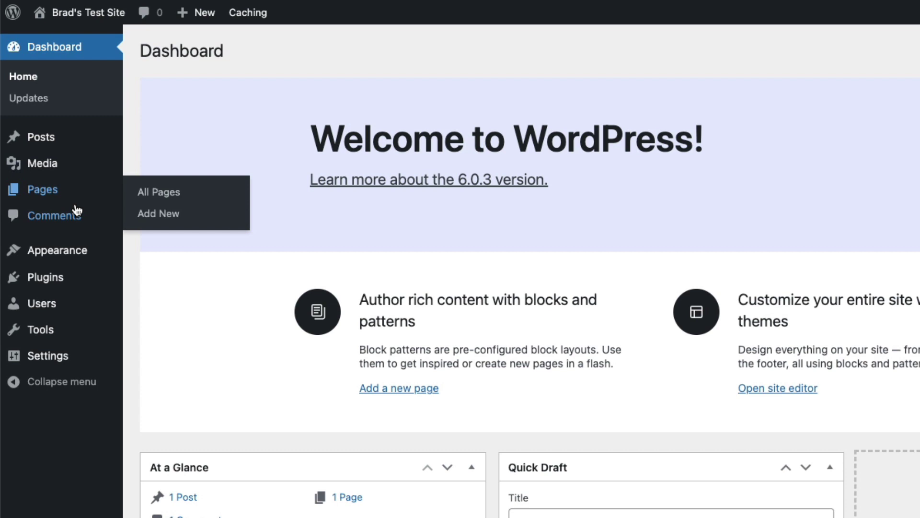
pyautogui.moveTo(79, 251)
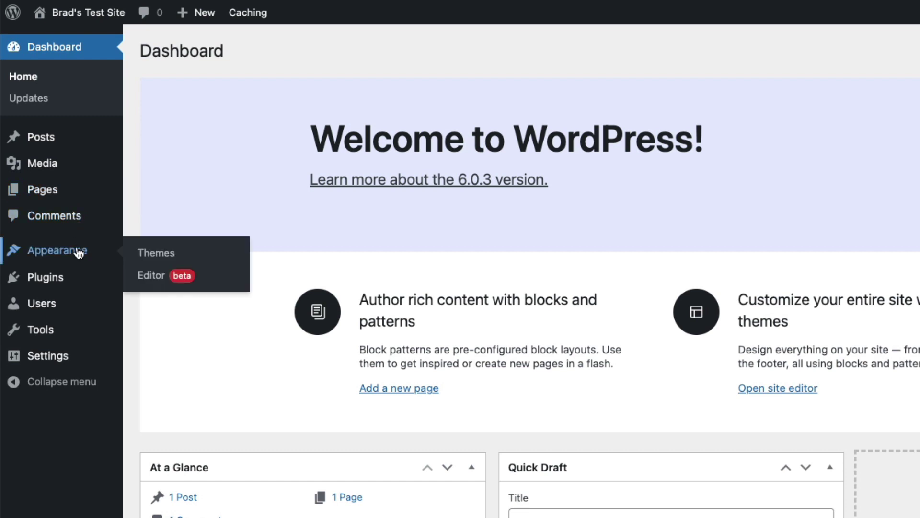
pyautogui.moveTo(78, 269)
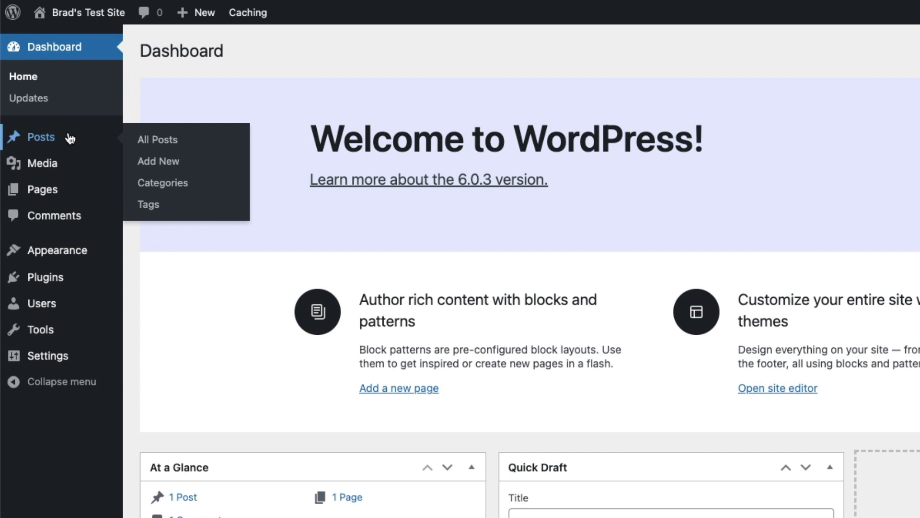
pyautogui.moveTo(71, 161)
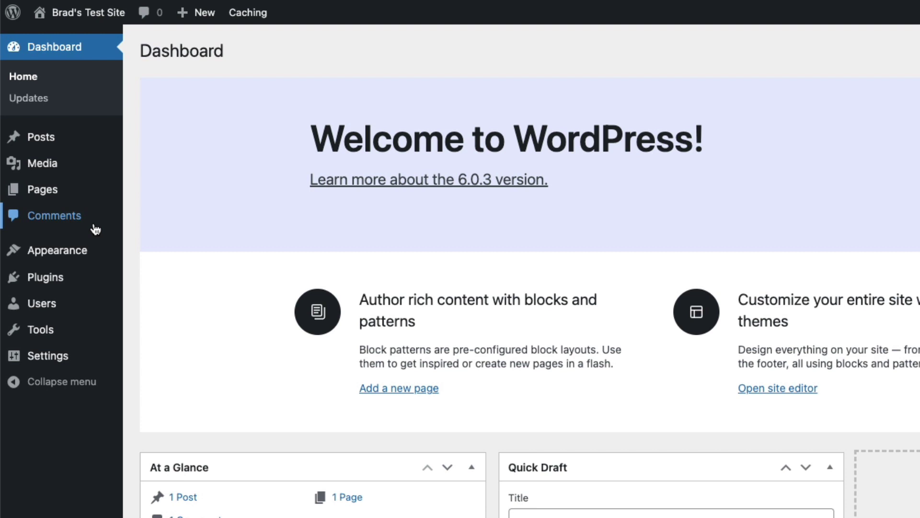
pyautogui.moveTo(46, 259)
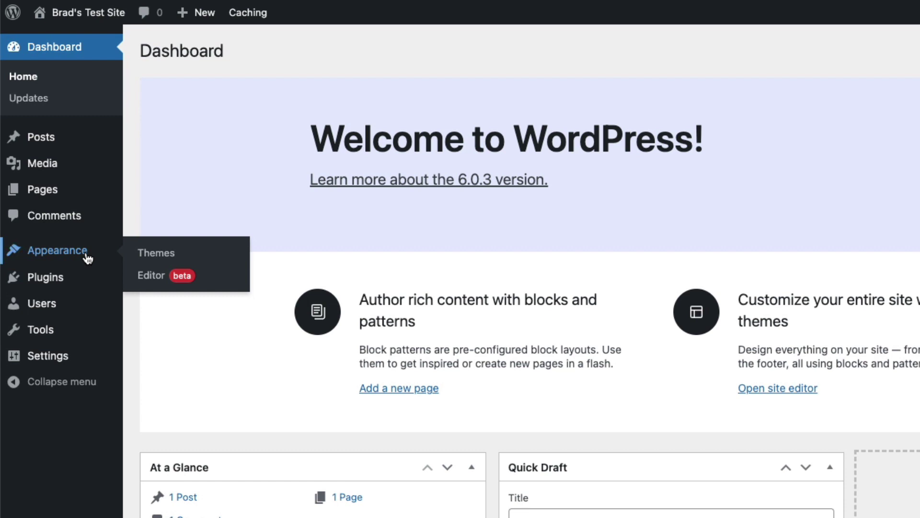
pyautogui.moveTo(72, 276)
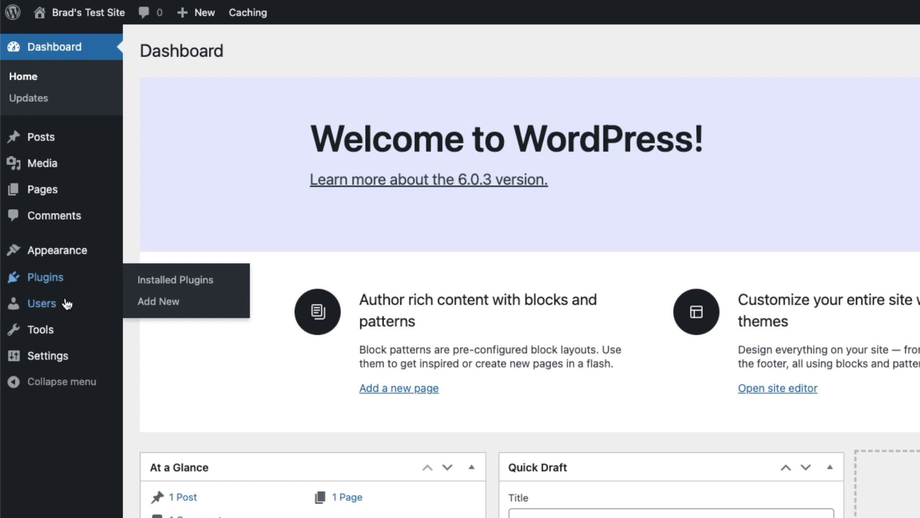
pyautogui.moveTo(66, 304)
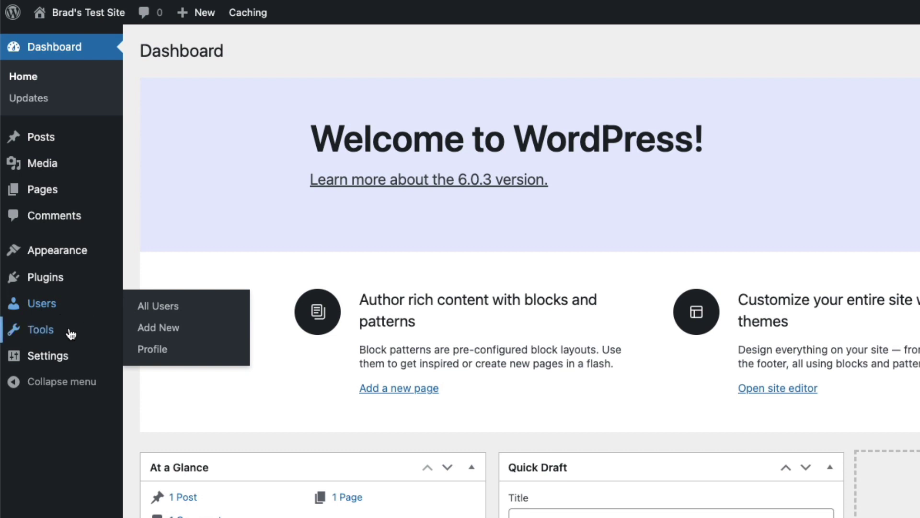
pyautogui.moveTo(71, 334)
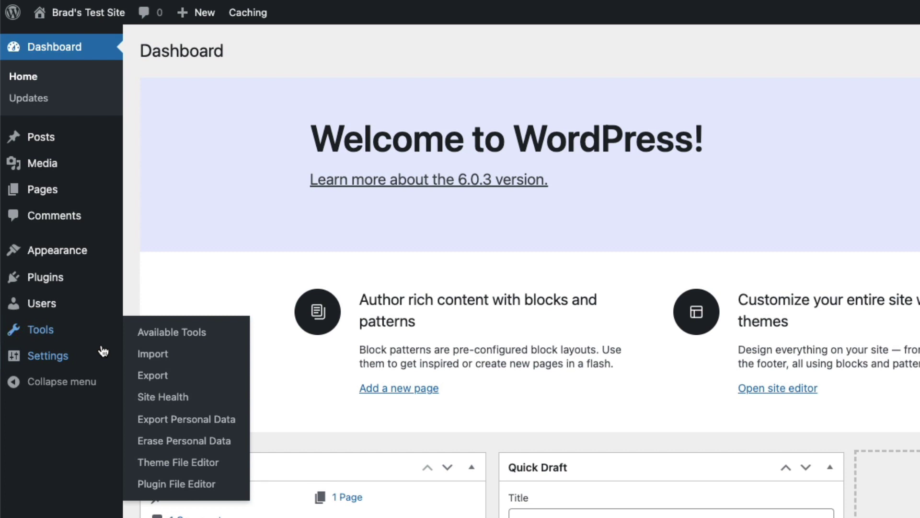
pyautogui.moveTo(85, 365)
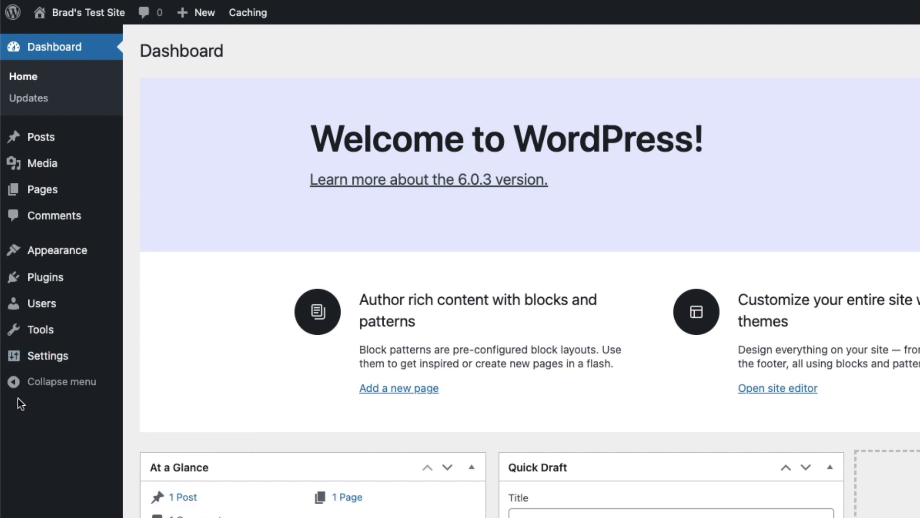
pyautogui.click(73, 389)
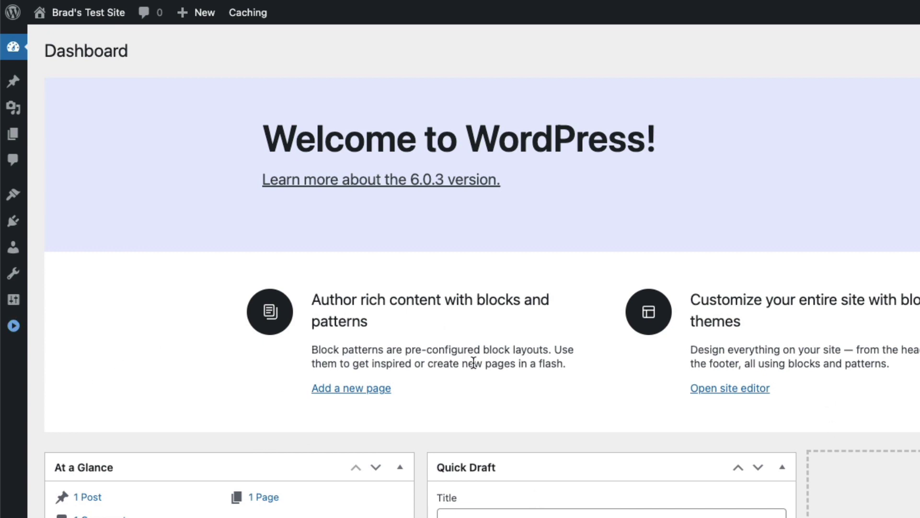
pyautogui.click(20, 335)
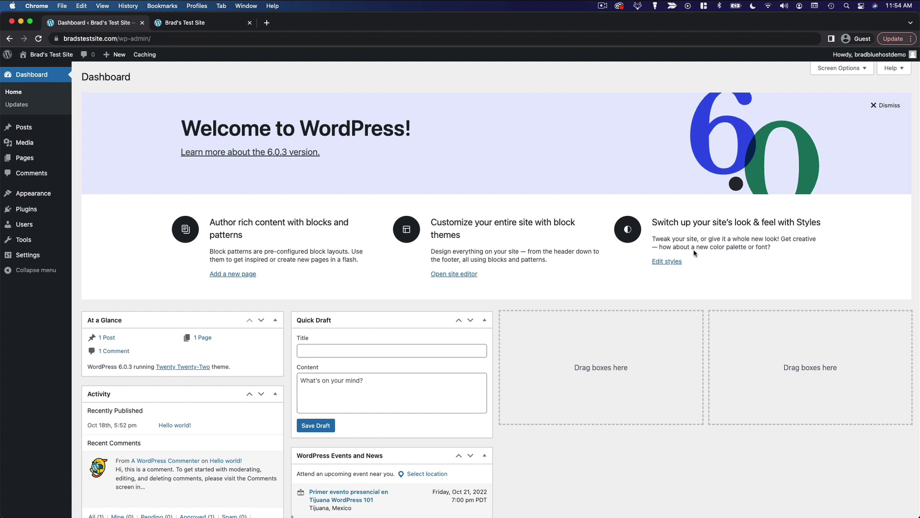
# Dismiss the Welcome panel, keeping it unchecked in Screen Options.
pyautogui.click(888, 109)
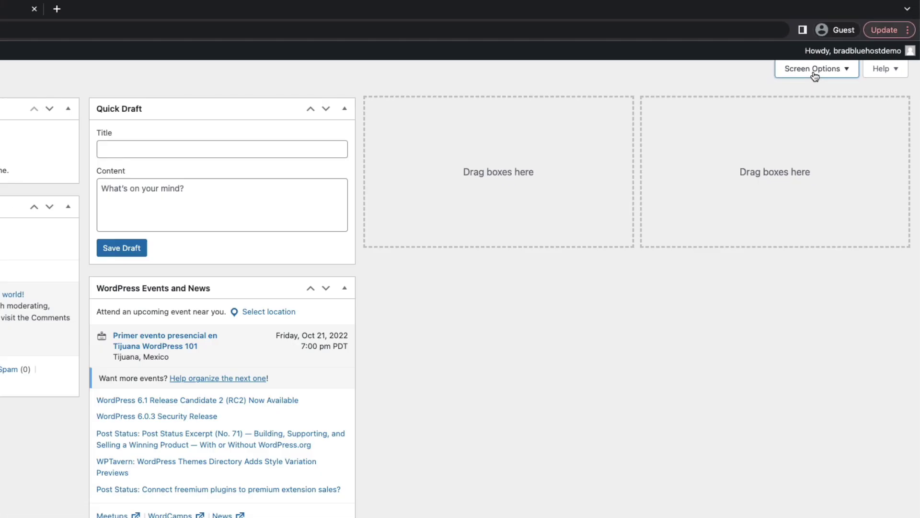
pyautogui.click(647, 86)
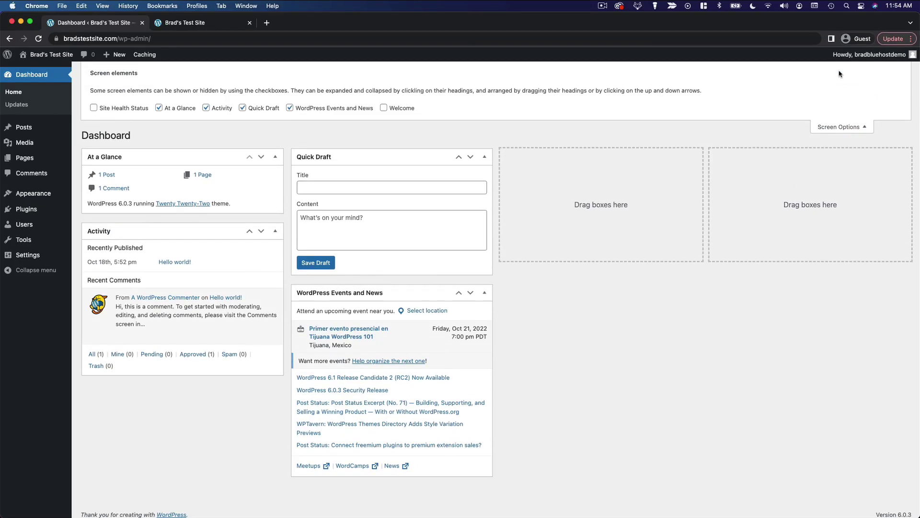
pyautogui.click(384, 109)
pyautogui.click(383, 108)
# Toggle the Events and News, Quick Draft and Activity boxes off and back on.
pyautogui.click(290, 108)
pyautogui.click(289, 107)
pyautogui.click(244, 109)
pyautogui.click(244, 108)
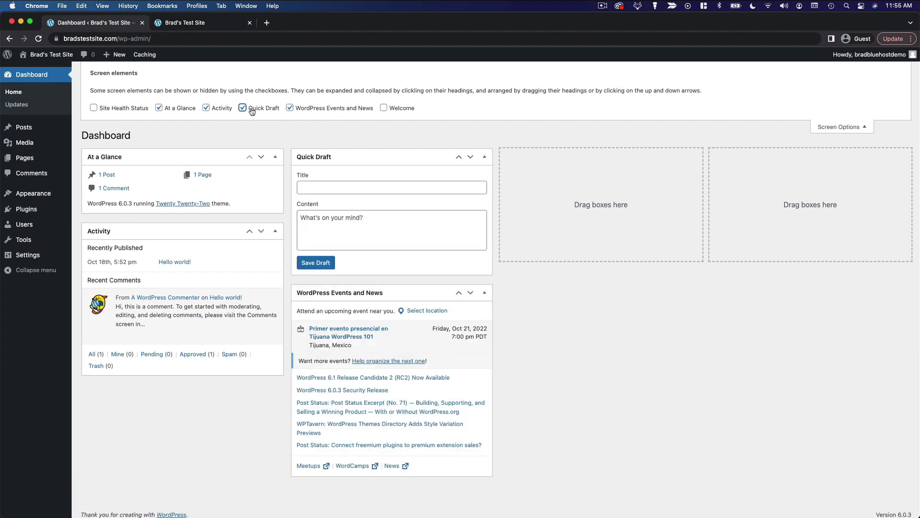
pyautogui.click(216, 109)
pyautogui.click(206, 107)
# Toggle At a Glance off and on, then drag WordPress Events and News into the third column.
pyautogui.click(184, 111)
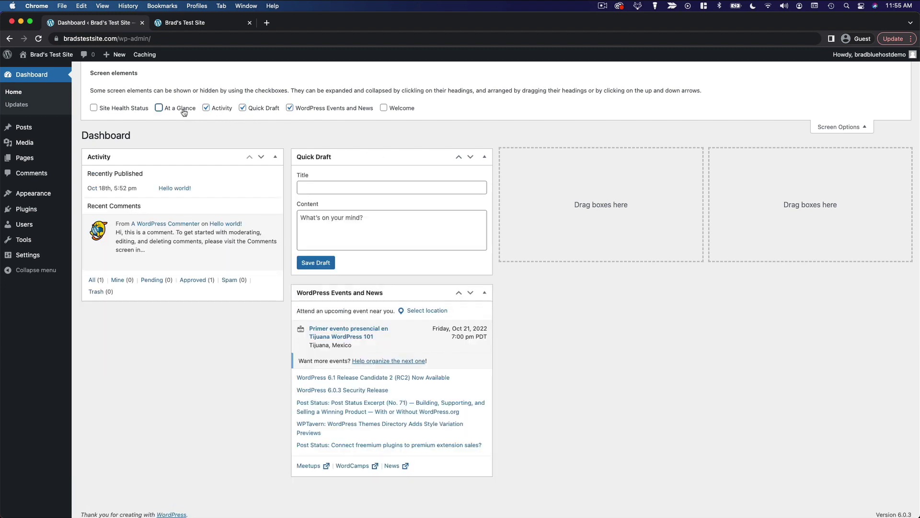
pyautogui.click(184, 111)
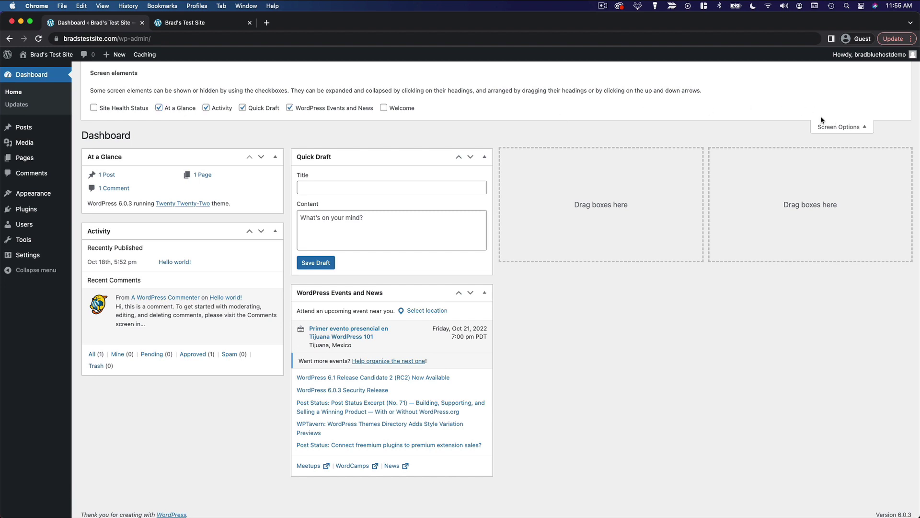
pyautogui.click(828, 126)
pyautogui.moveTo(379, 237); pyautogui.dragTo(606, 97)
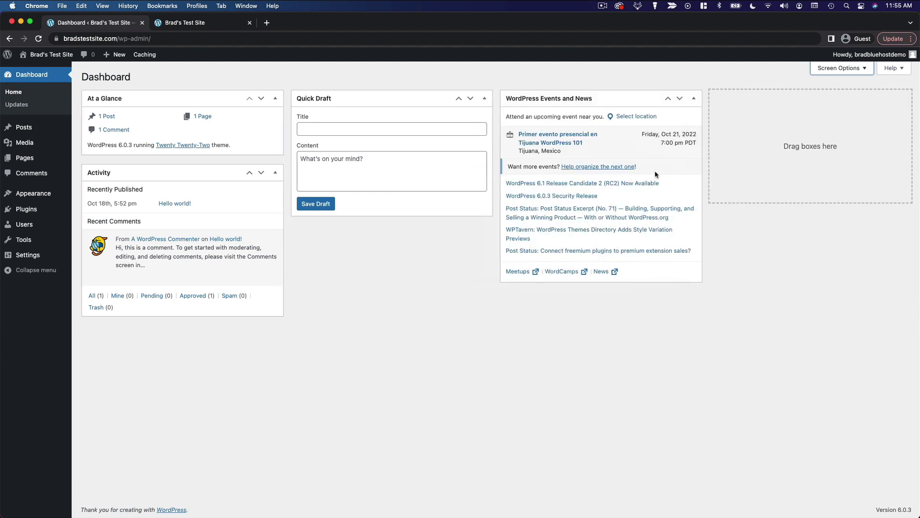
pyautogui.click(374, 323)
pyautogui.click(398, 130)
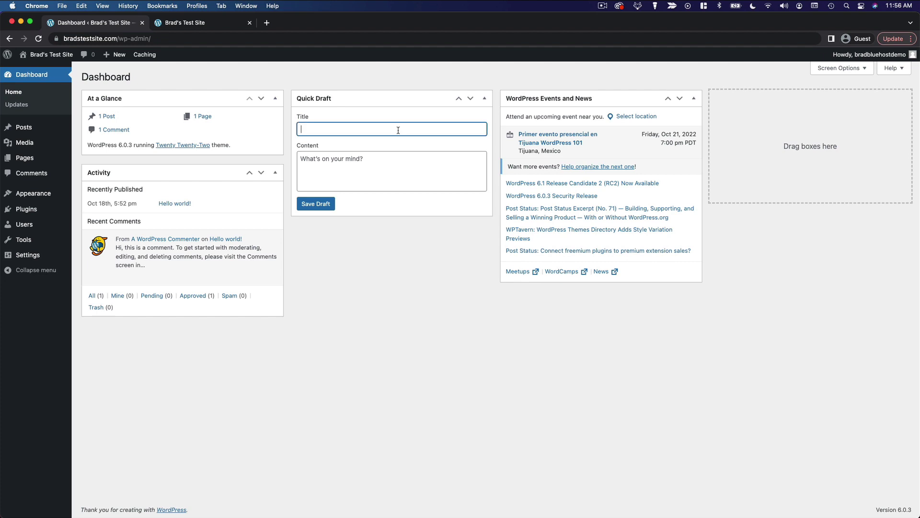
pyautogui.click(334, 181)
pyautogui.click(351, 133)
pyautogui.click(380, 186)
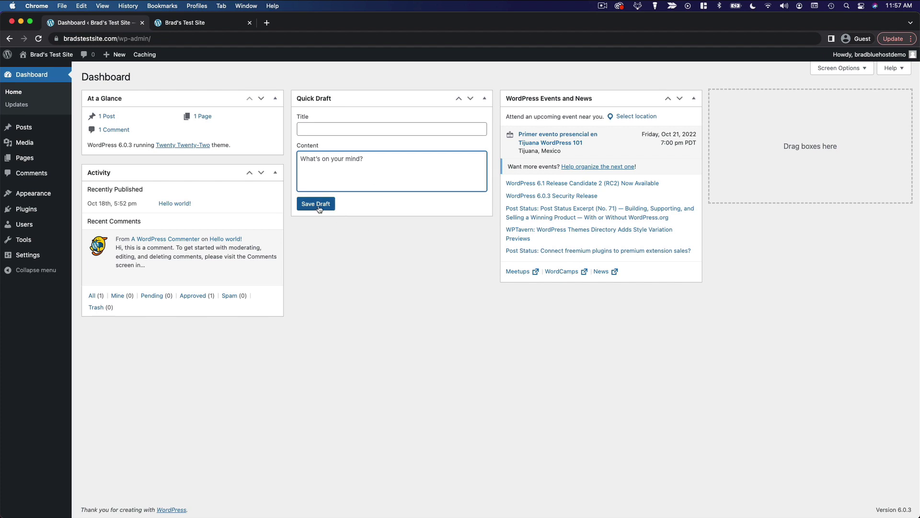
pyautogui.click(405, 231)
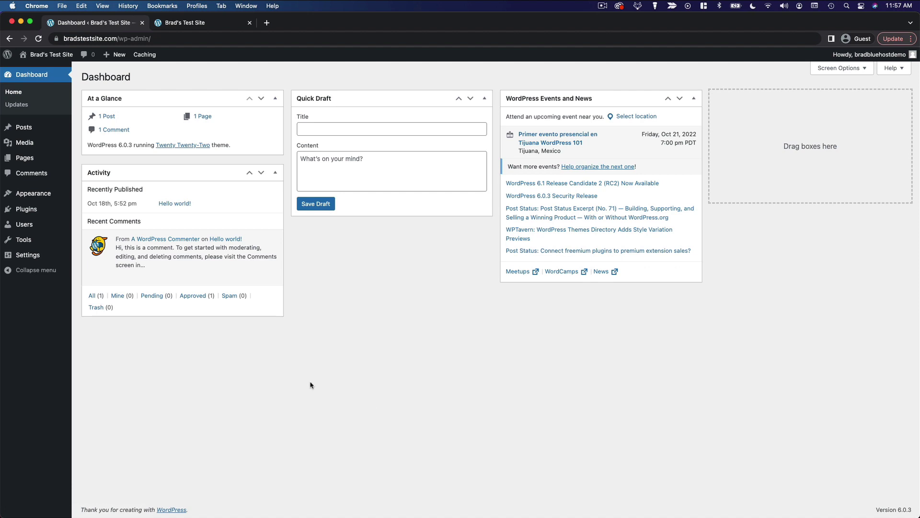
pyautogui.click(823, 69)
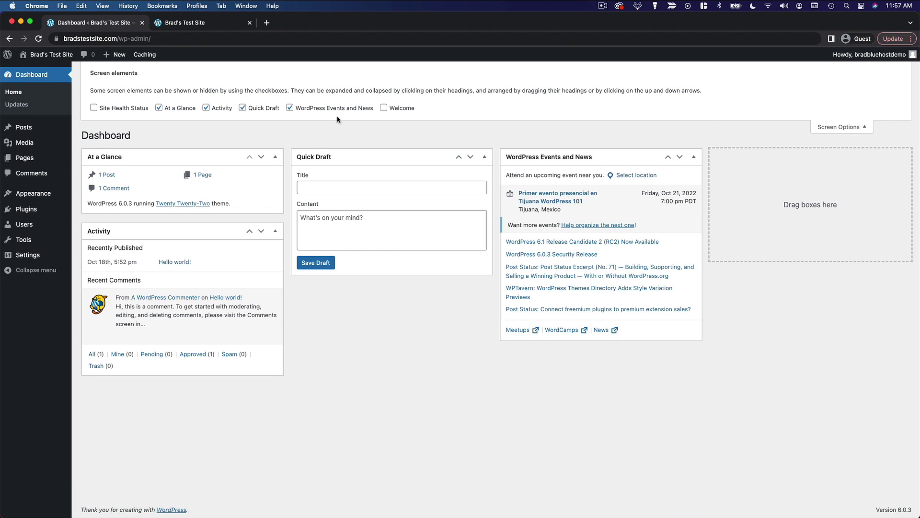
pyautogui.doubleClick(399, 110)
pyautogui.click(263, 110)
pyautogui.click(263, 109)
pyautogui.click(820, 127)
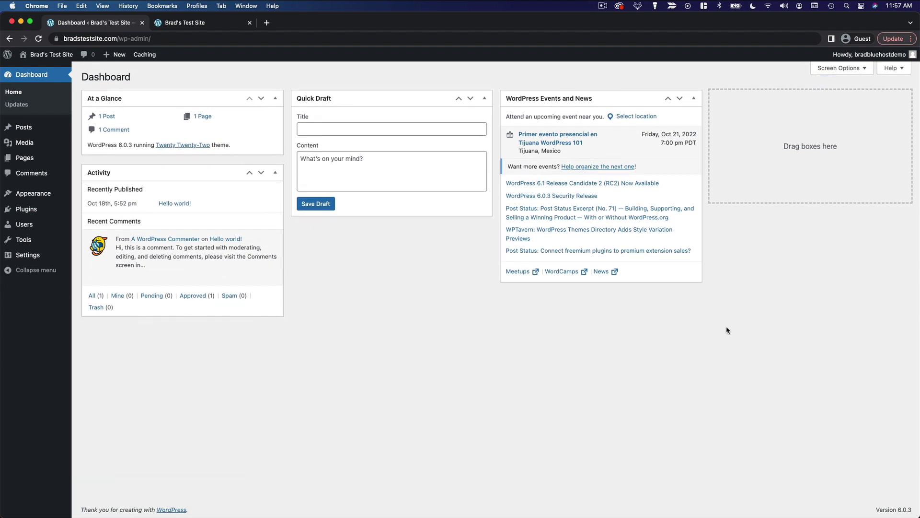